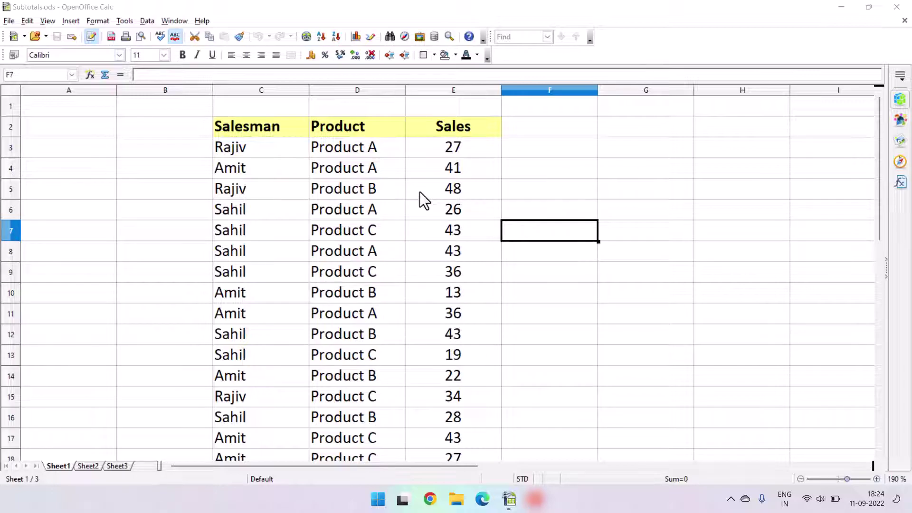
Select the Salesman/Product/Sales table C2:E25 and open the Data menu
drag(285, 126, 446, 210)
scroll(517, 254, up, 6)
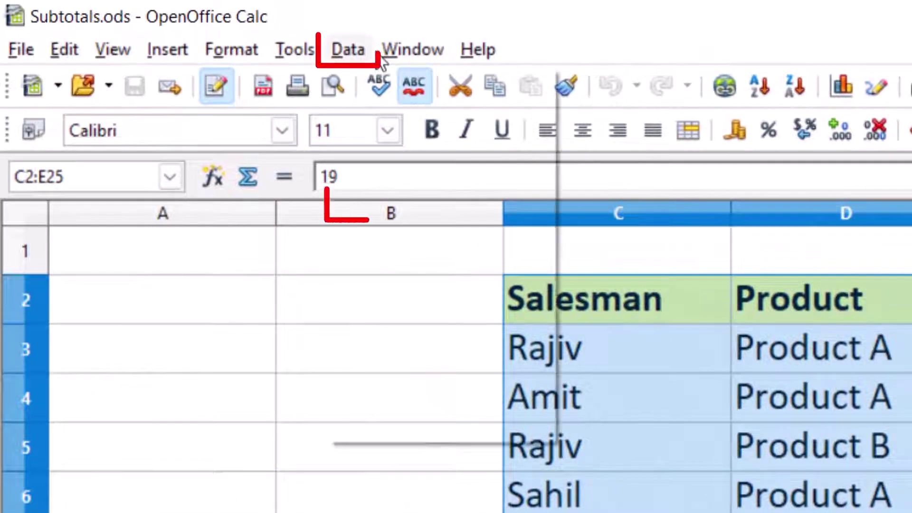
click(157, 22)
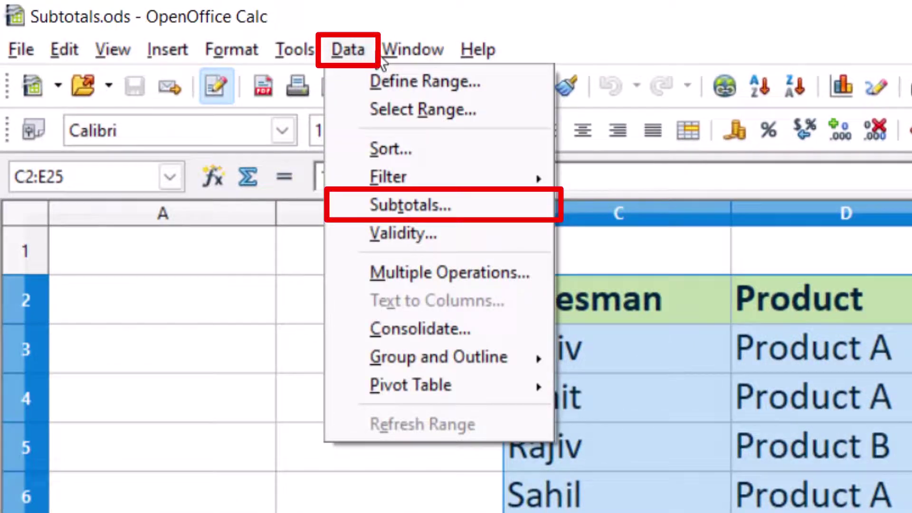
Add Sum subtotals of Sales grouped by Salesman, giving Amit Sum 298
click(356, 208)
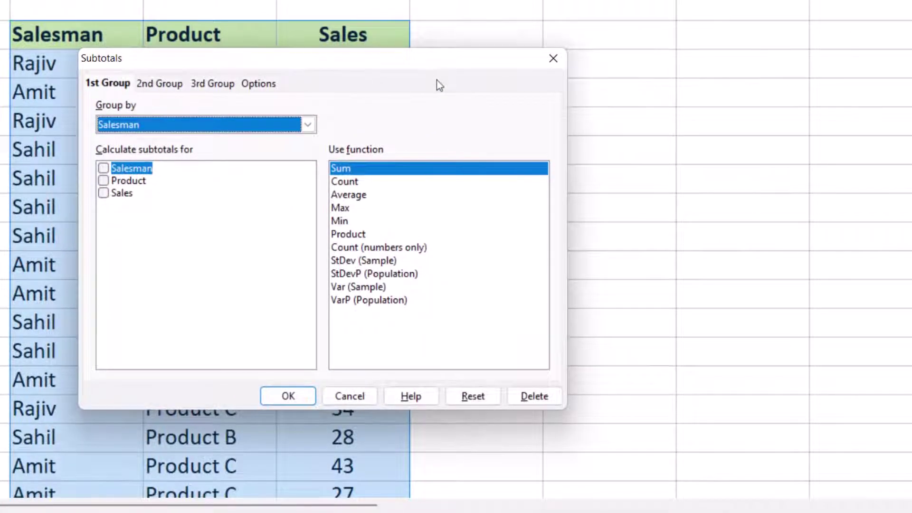
drag(401, 71, 737, 32)
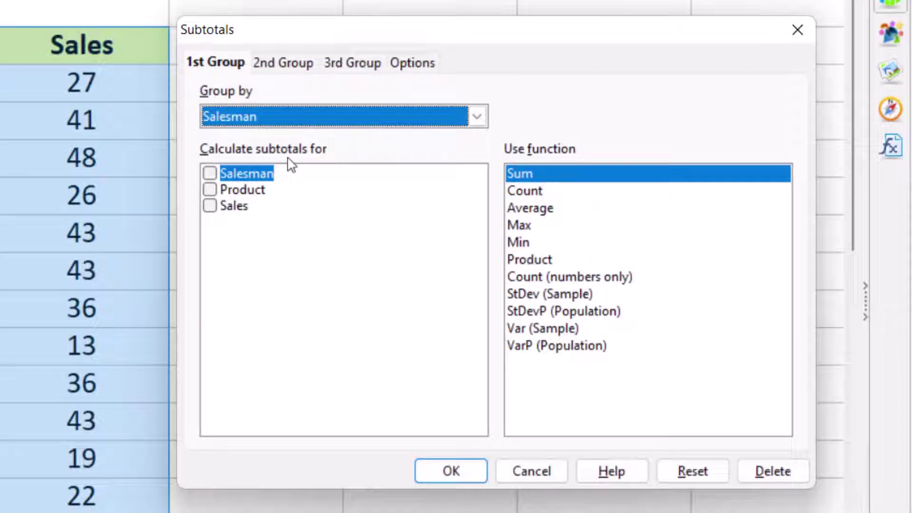
click(221, 207)
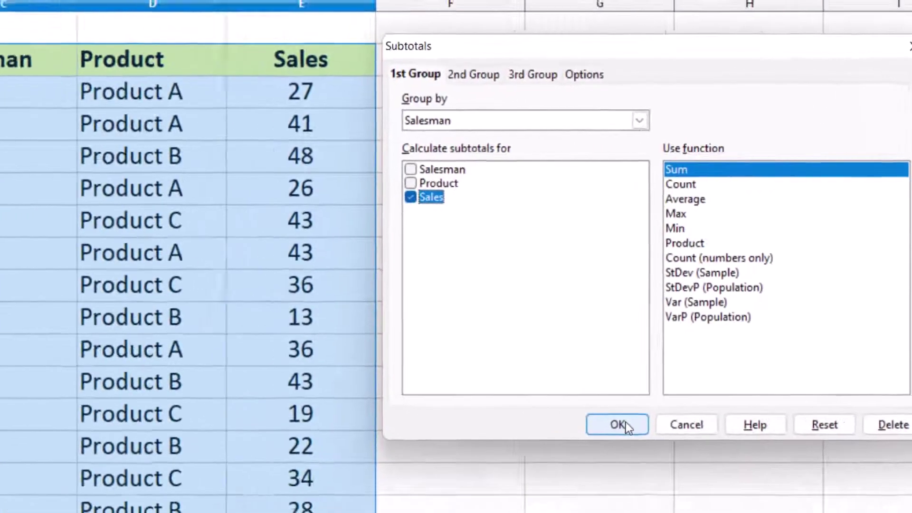
click(454, 470)
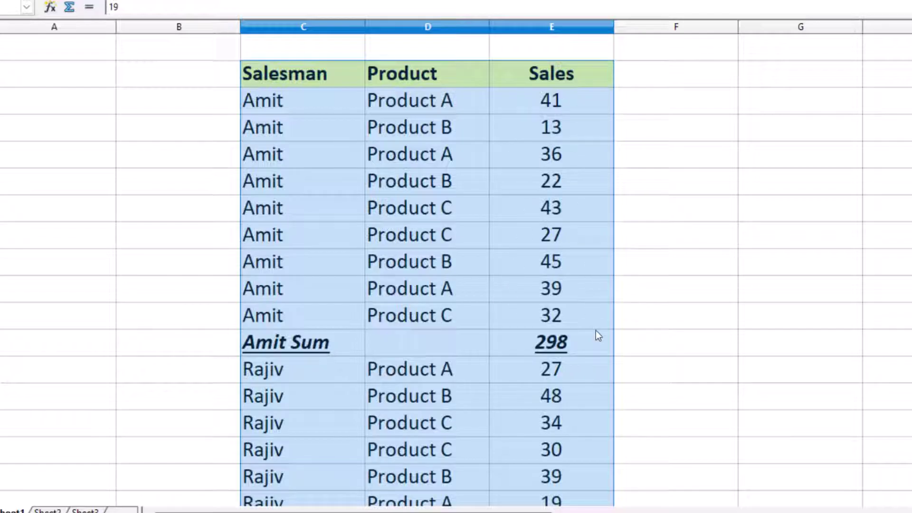
scroll(642, 275, down, 5)
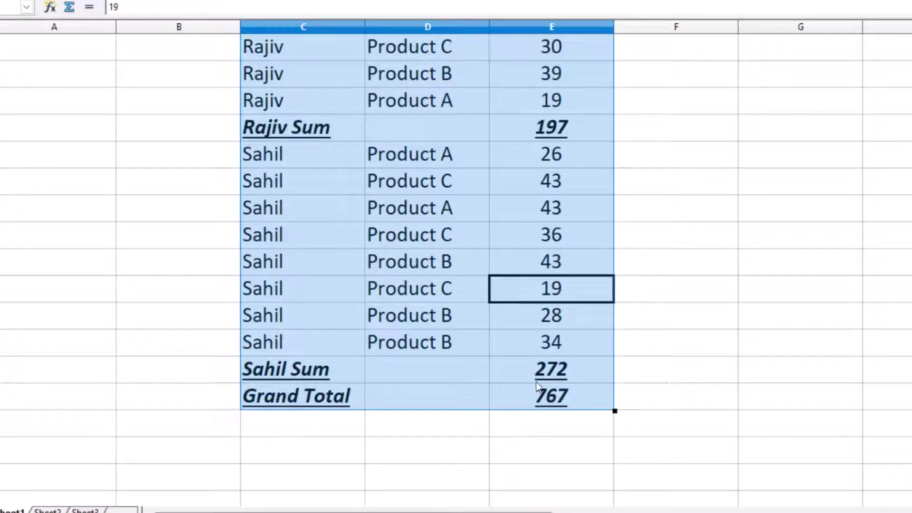
scroll(208, 300, up, 1)
scroll(208, 300, up, 4)
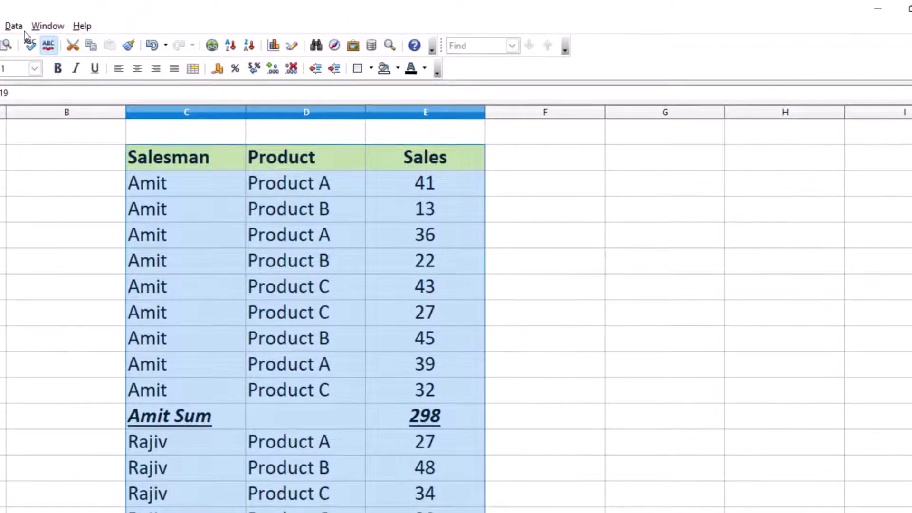
Set the 2nd subtotal group to Product so each salesman's rows order A, B, C
click(147, 21)
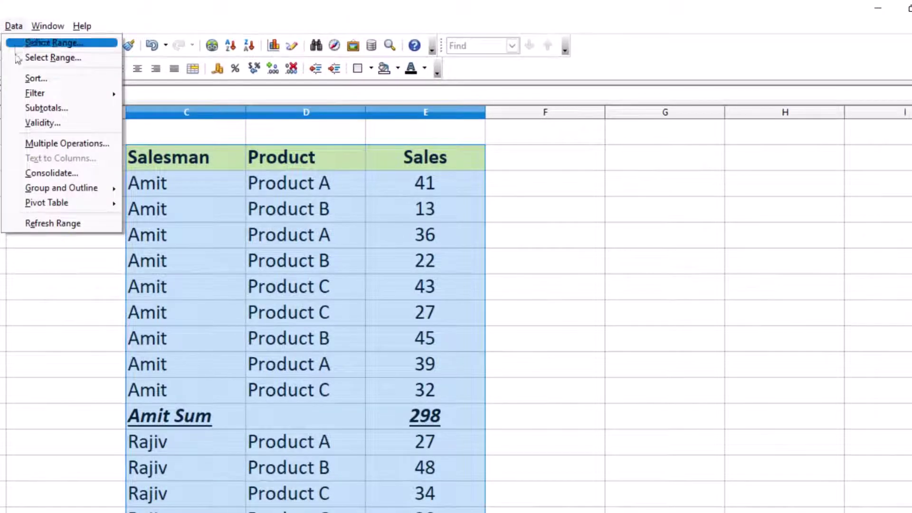
click(14, 108)
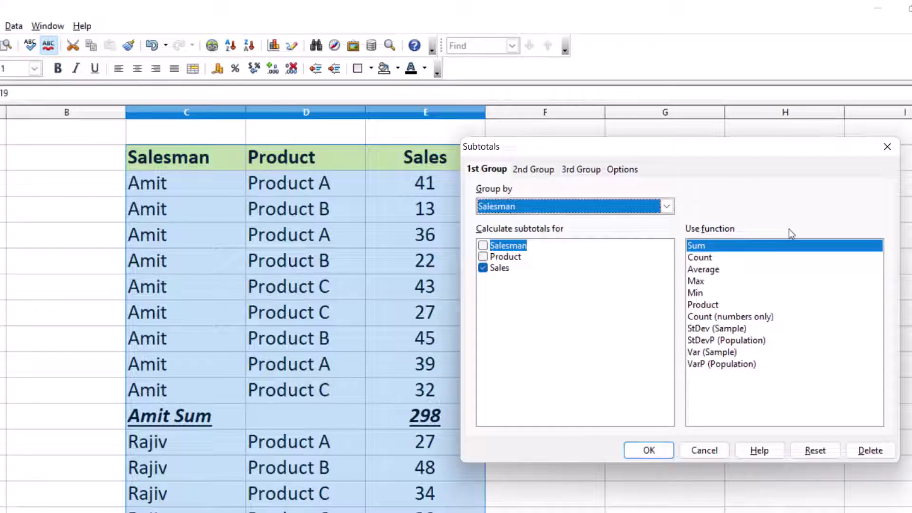
click(539, 172)
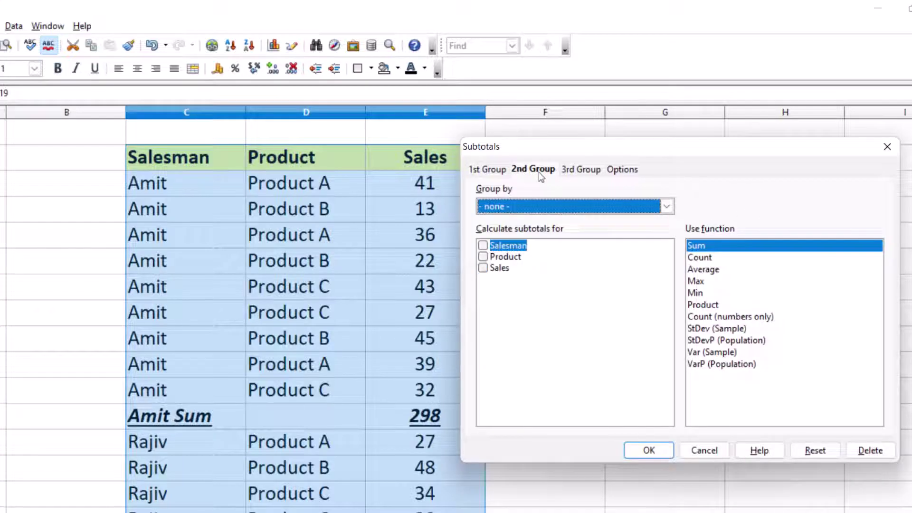
click(539, 206)
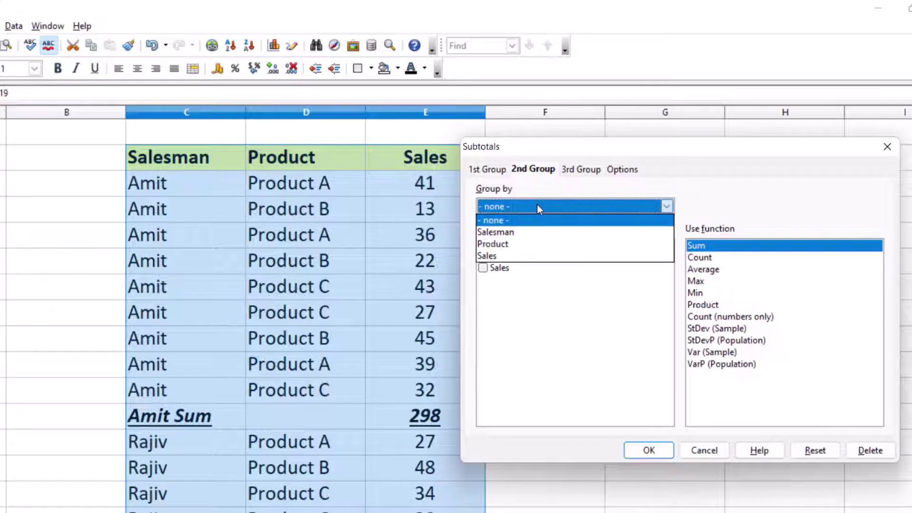
click(546, 242)
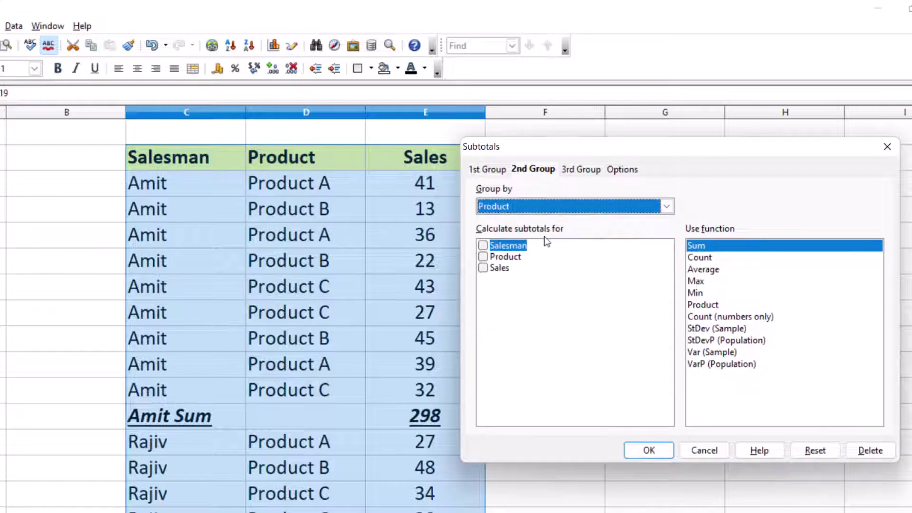
click(648, 450)
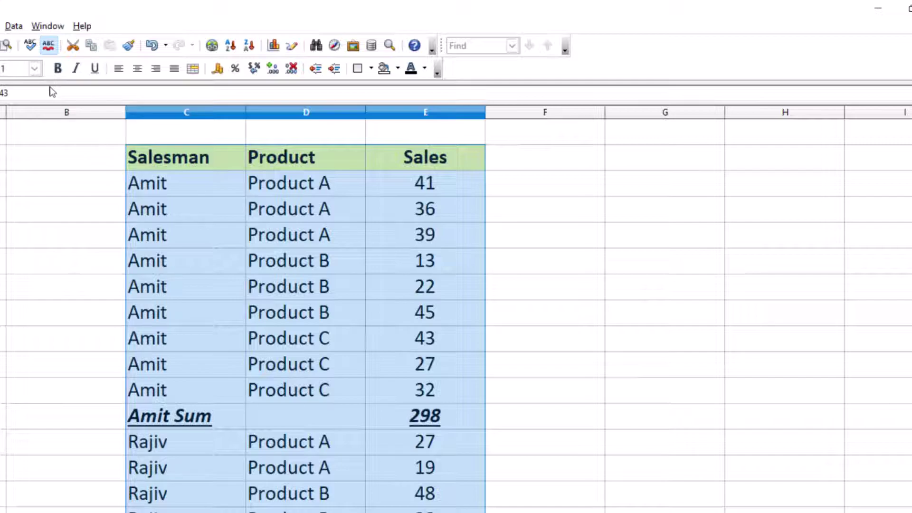
Sum Sales on the Product group, giving Amit's product sums 116, 80 and 102
click(14, 26)
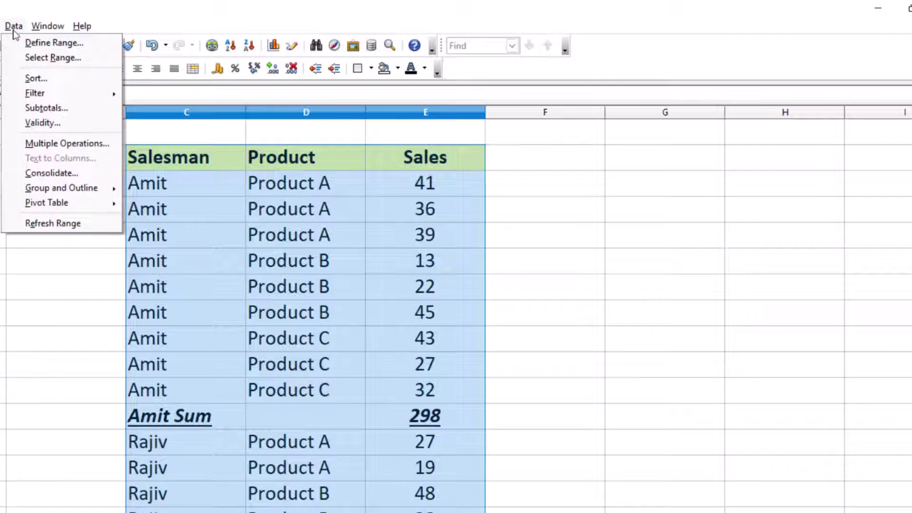
click(13, 108)
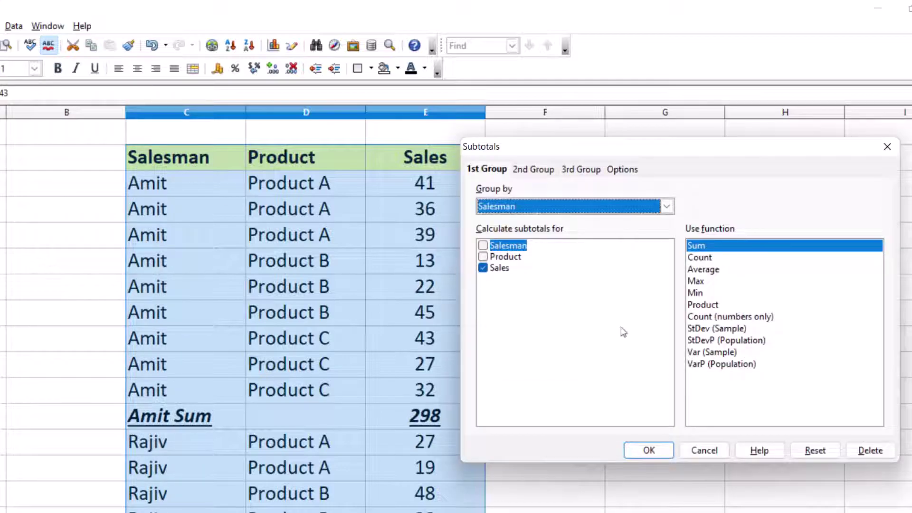
click(533, 170)
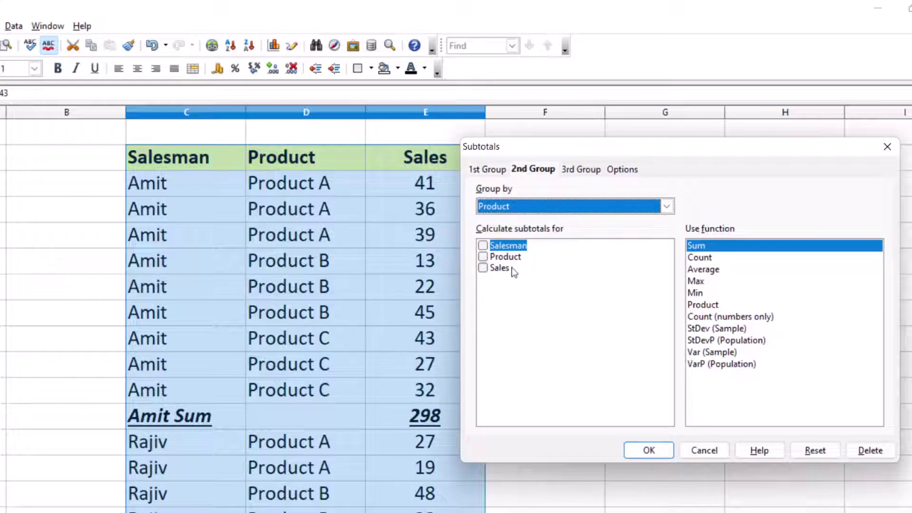
click(483, 268)
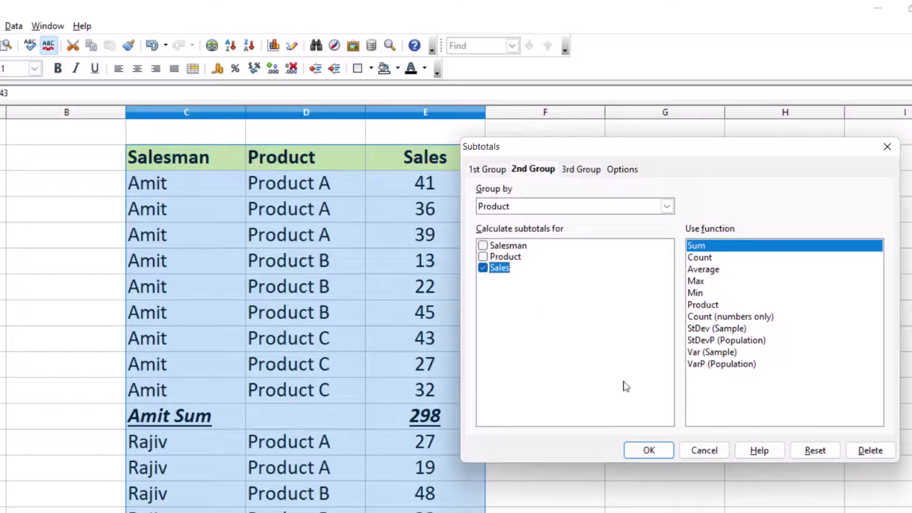
click(649, 450)
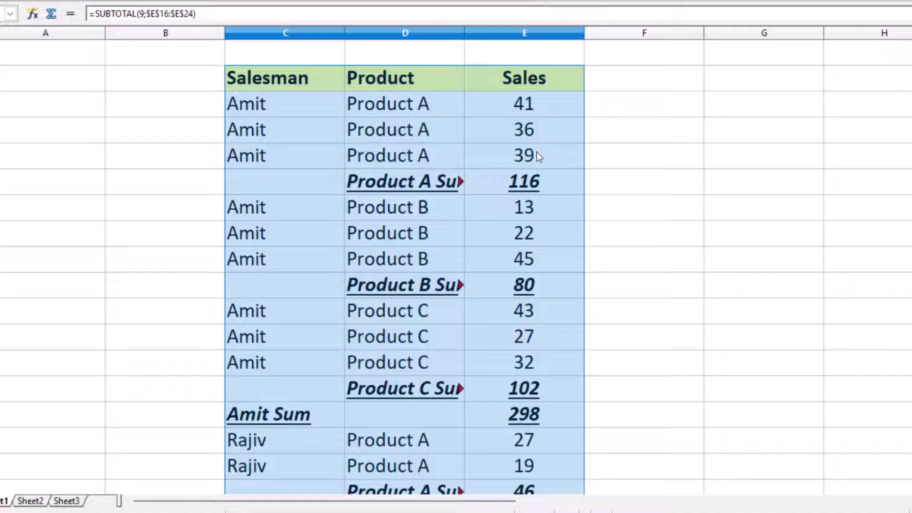
scroll(654, 220, down, 5)
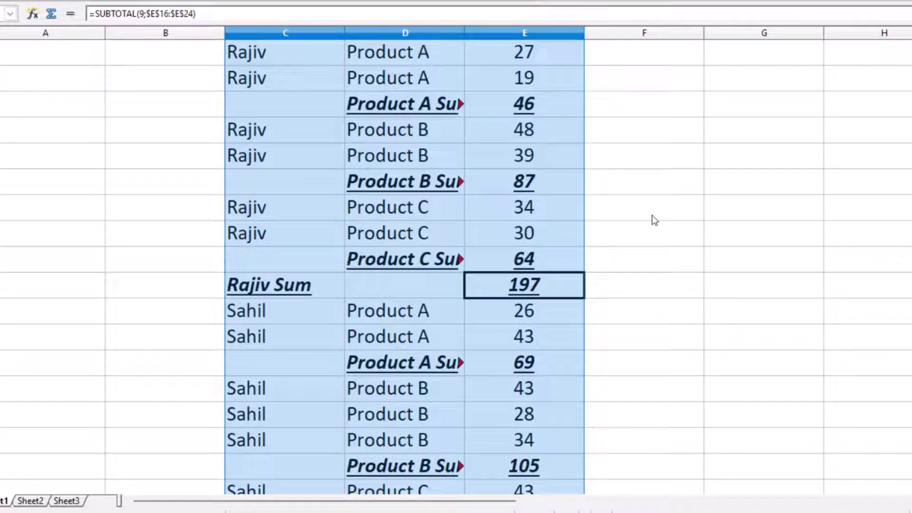
scroll(655, 220, down, 3)
scroll(654, 219, up, 8)
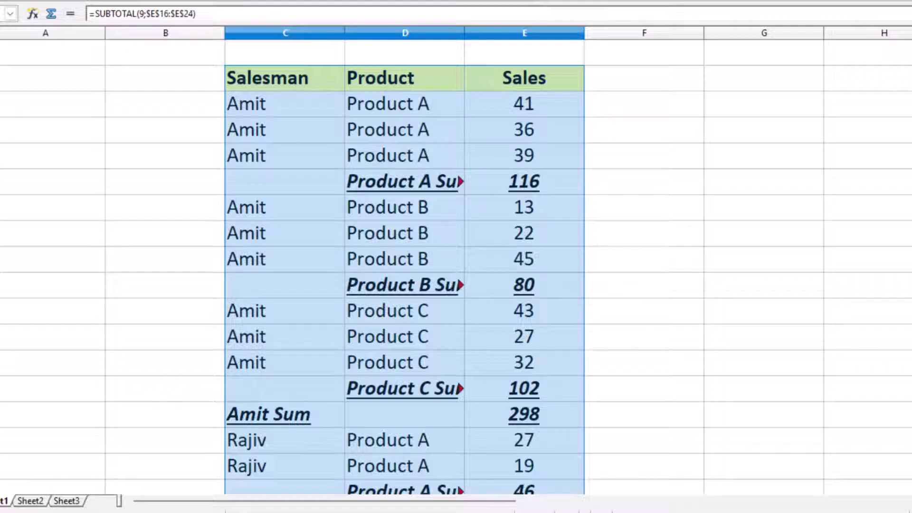
Make Product the 1st subtotal group and Salesman the 2nd group
click(107, 0)
click(110, 29)
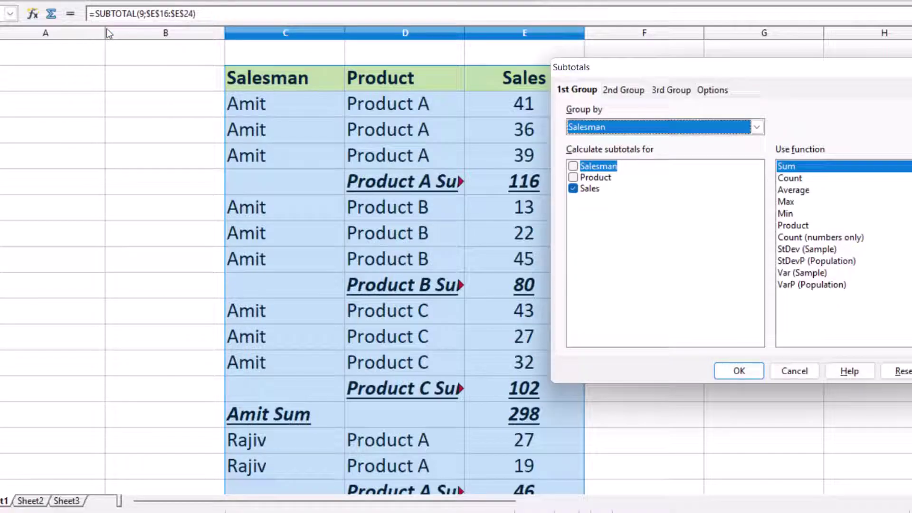
click(603, 136)
click(603, 160)
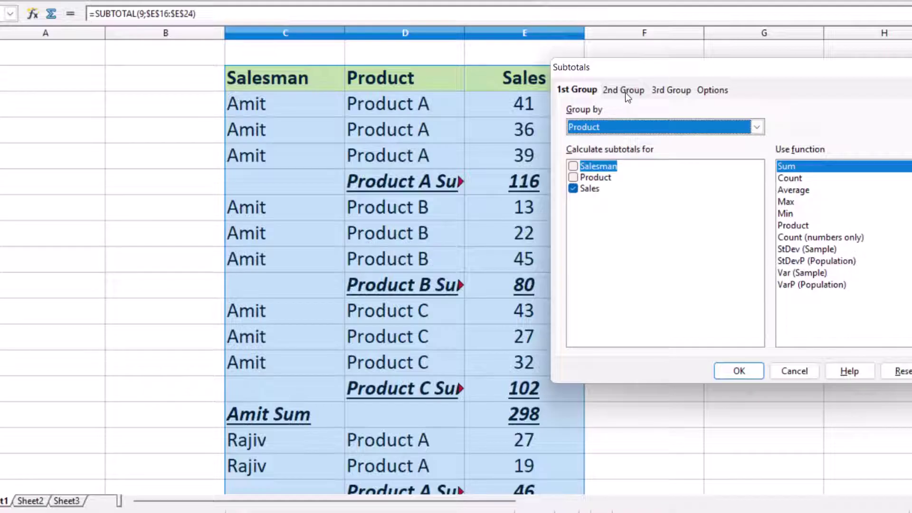
click(626, 93)
click(625, 127)
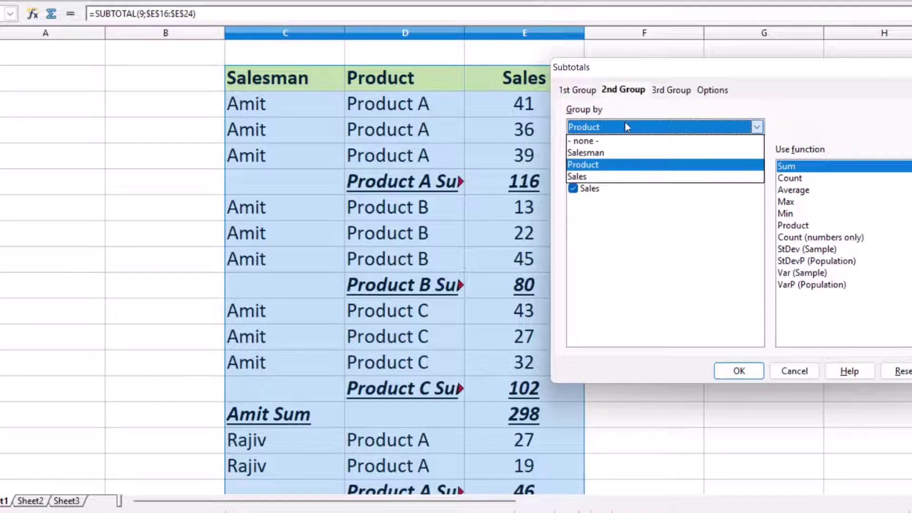
click(620, 152)
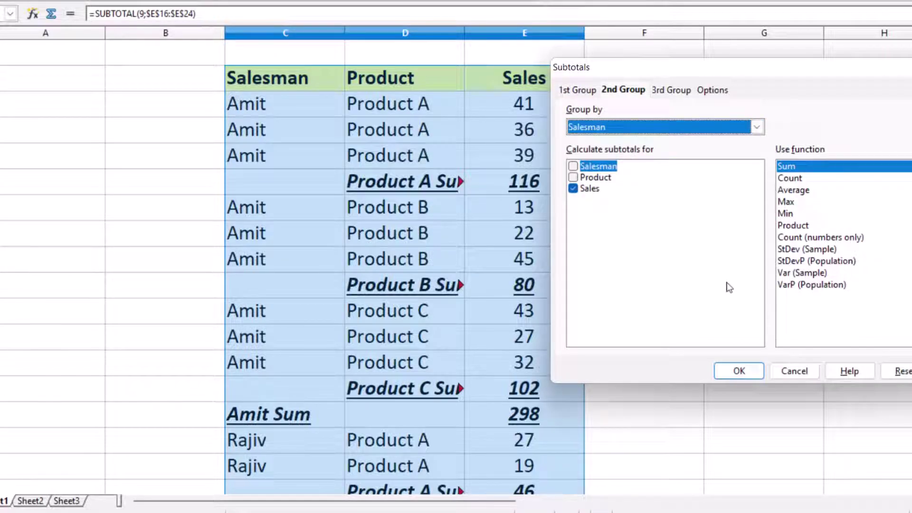
click(753, 374)
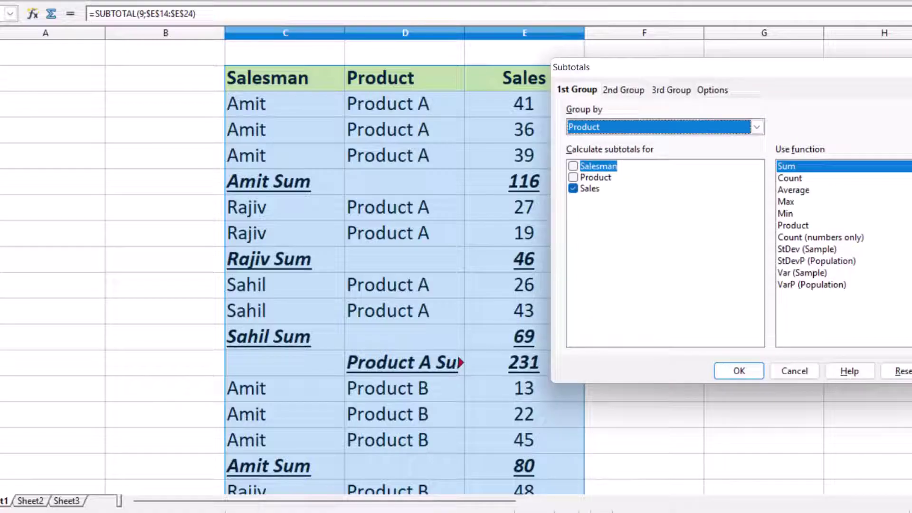
Sort the subtotal groups descending so Product C and Sahil come first
click(723, 89)
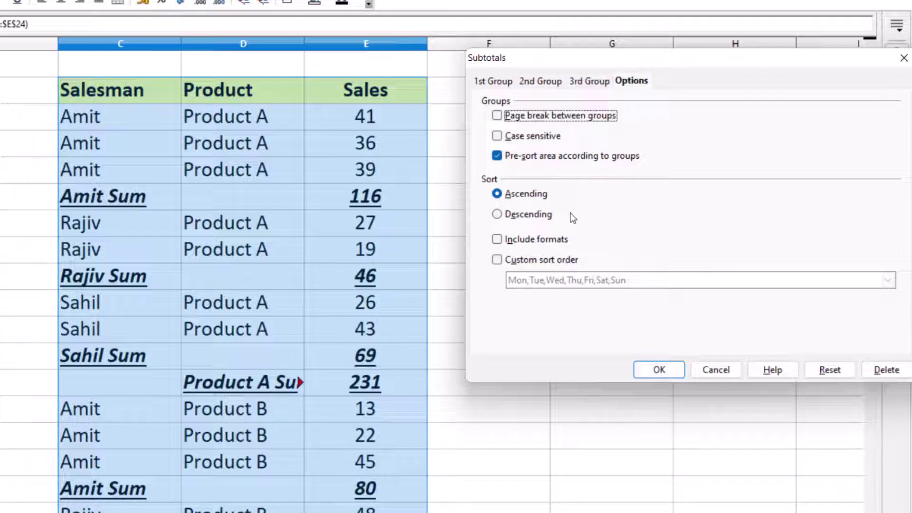
click(549, 218)
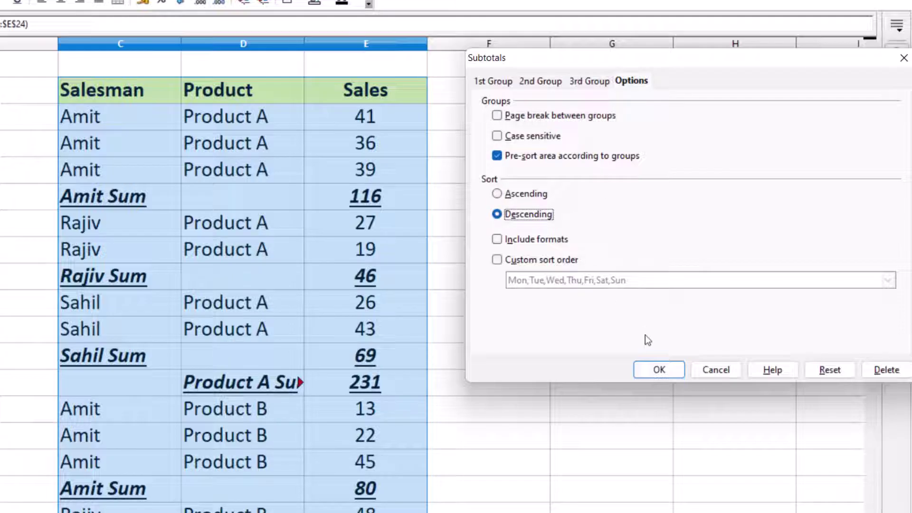
click(656, 371)
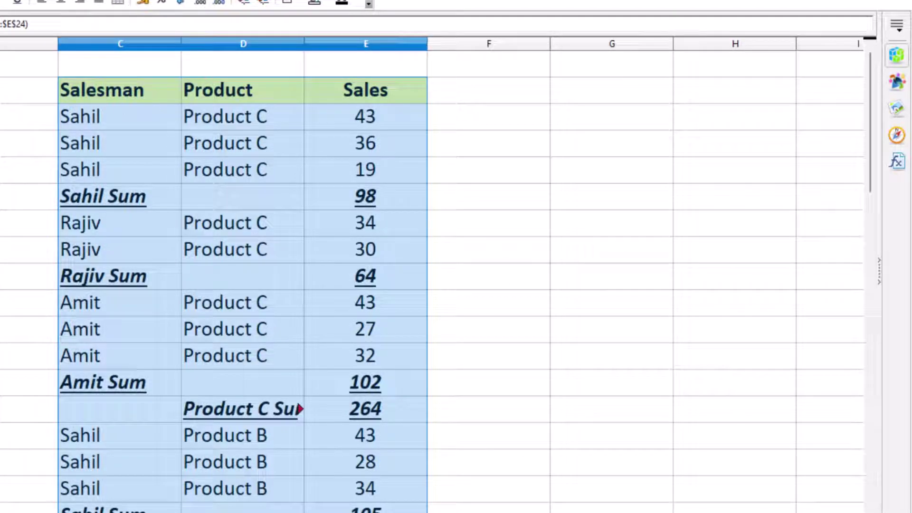
Turn on page breaks between groups in the Subtotals options
click(14, 1)
click(19, 39)
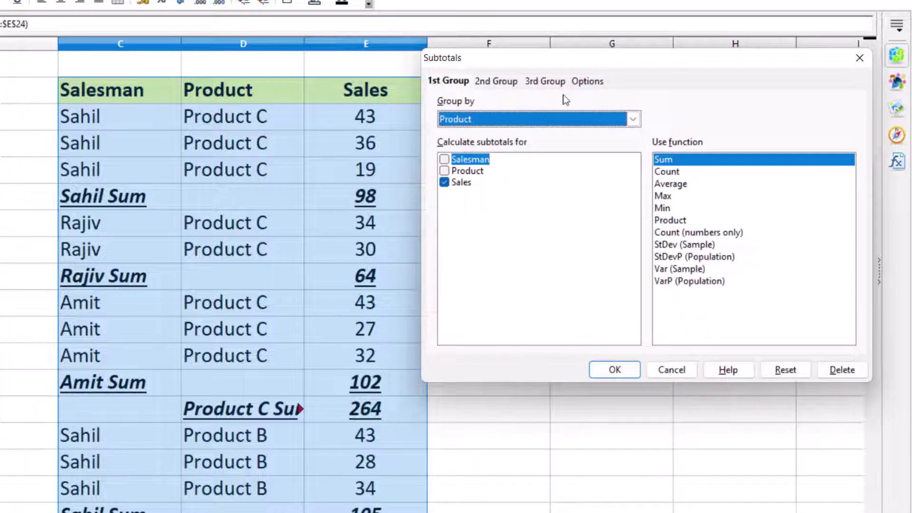
click(599, 82)
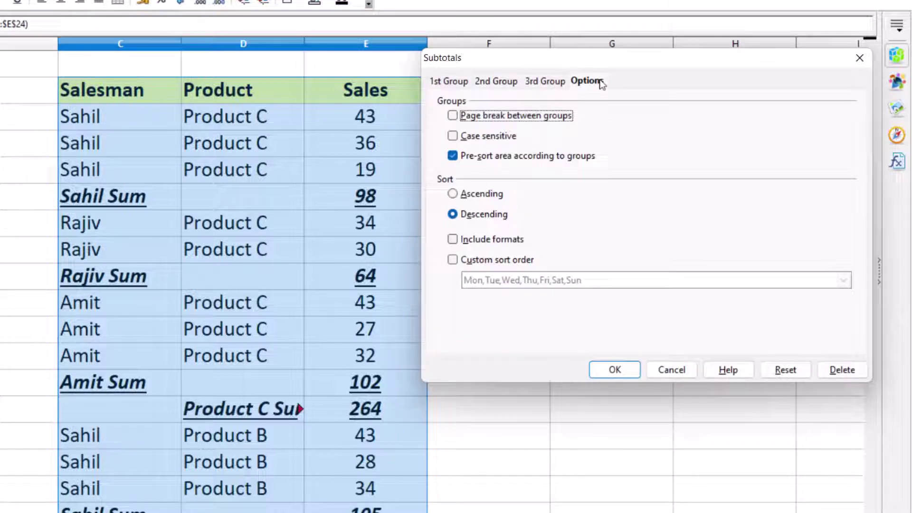
click(486, 123)
click(614, 369)
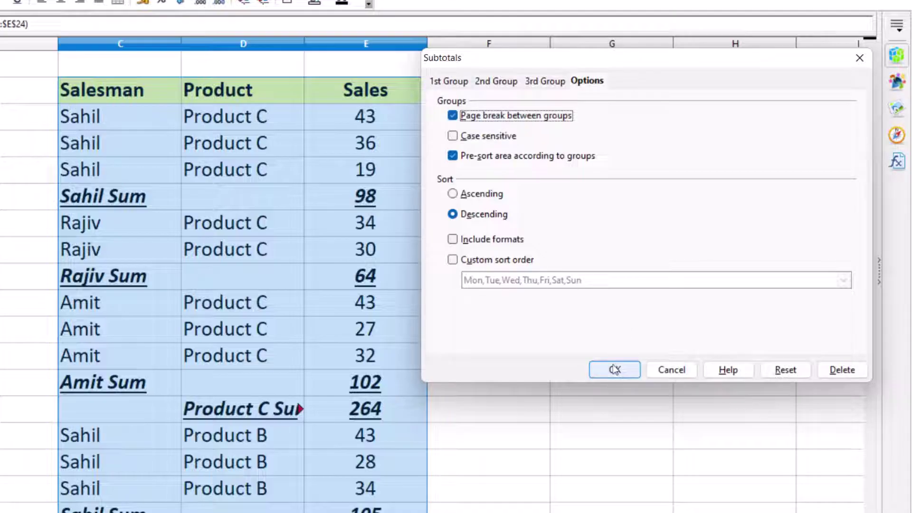